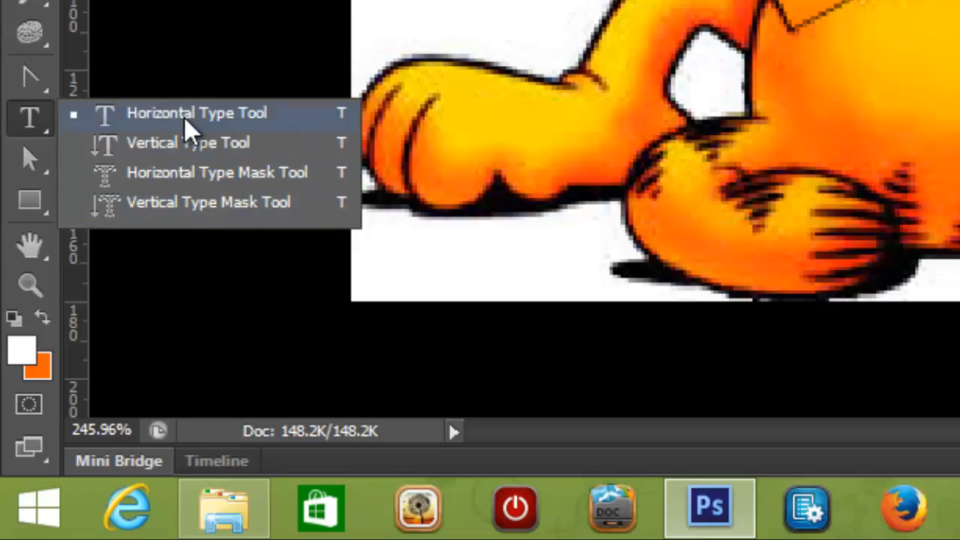
- Pick the Horizontal Type Tool and draw a text box near the image's upper-left corner
left_click(210, 120)
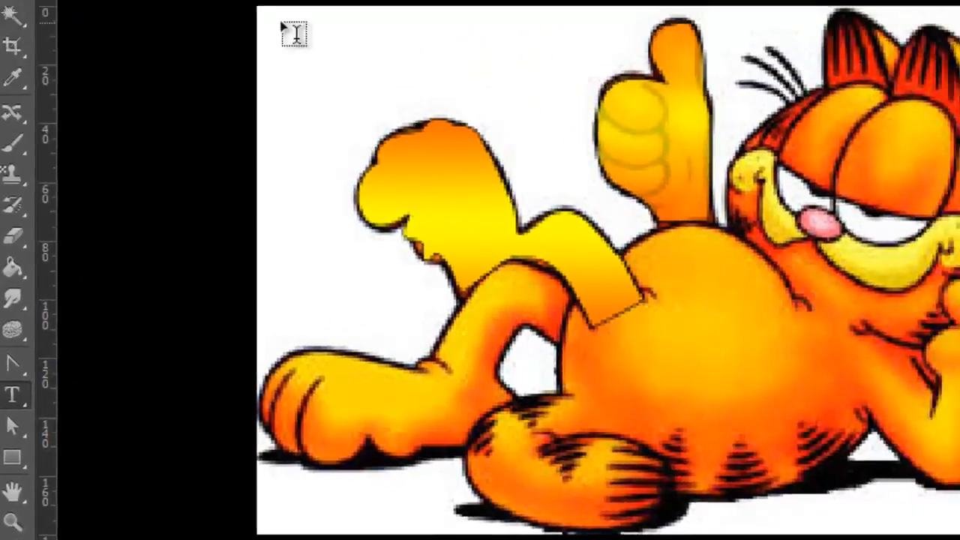
left_click_drag(269, 18, 587, 108)
left_click_drag(529, 253, 530, 254)
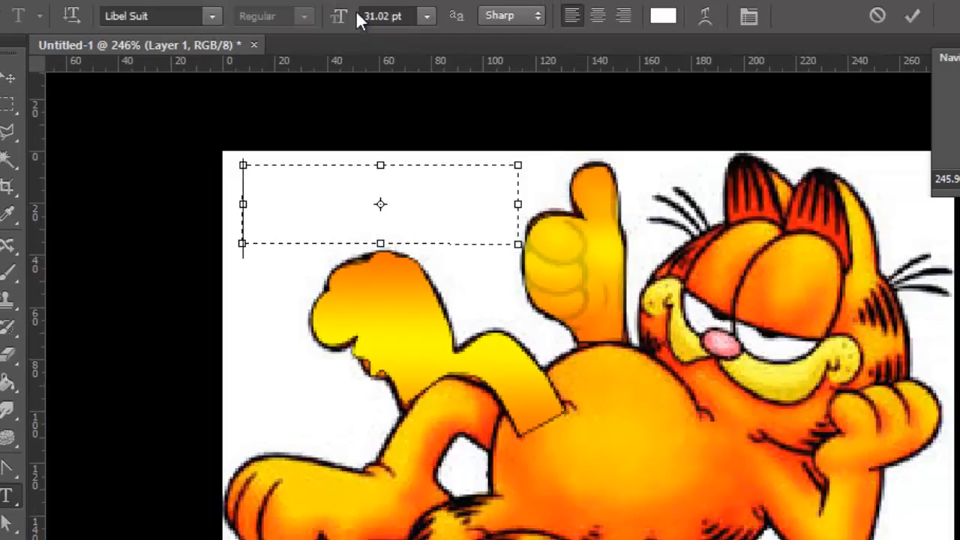
- Set the text size to 10.02 pt and the text colour to black 000000
left_click_drag(344, 21, 323, 24)
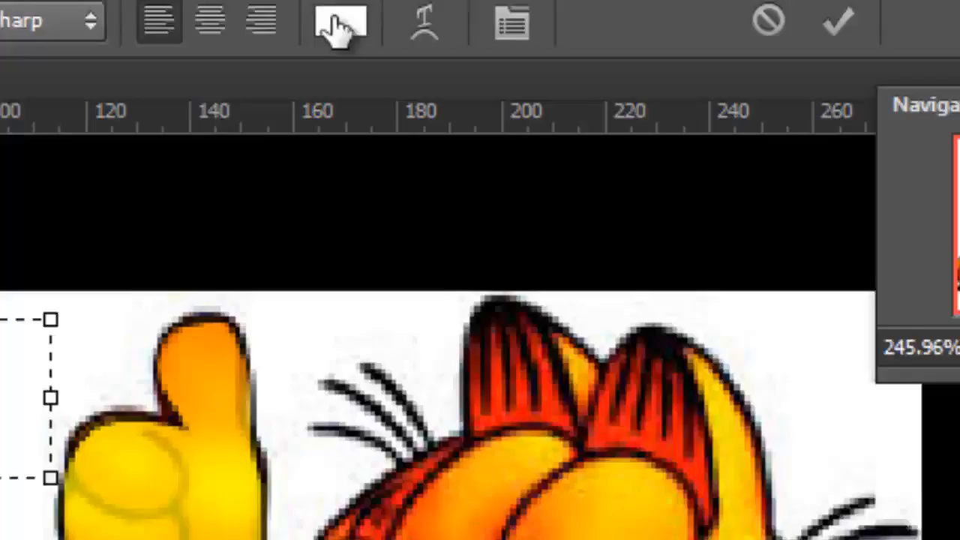
left_click(339, 26)
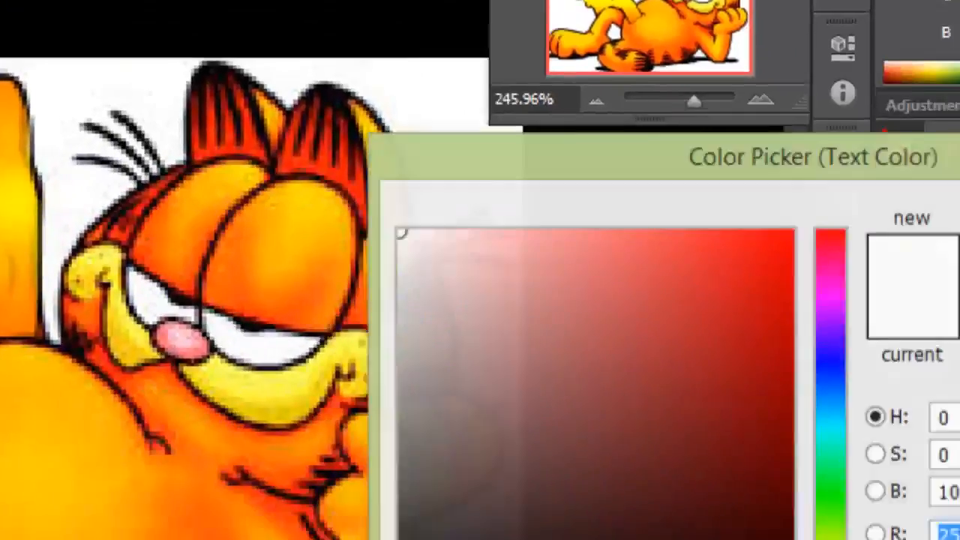
left_click_drag(296, 343, 184, 480)
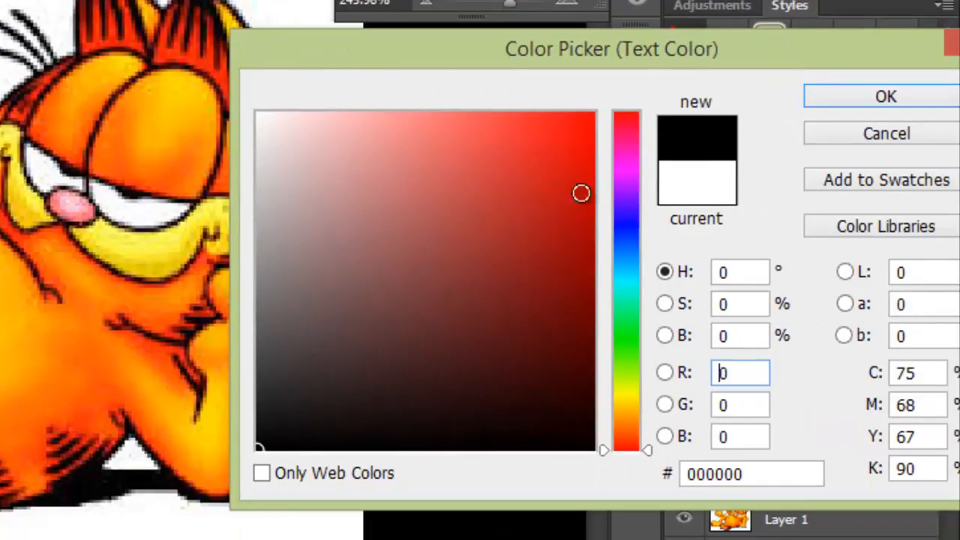
left_click(828, 105)
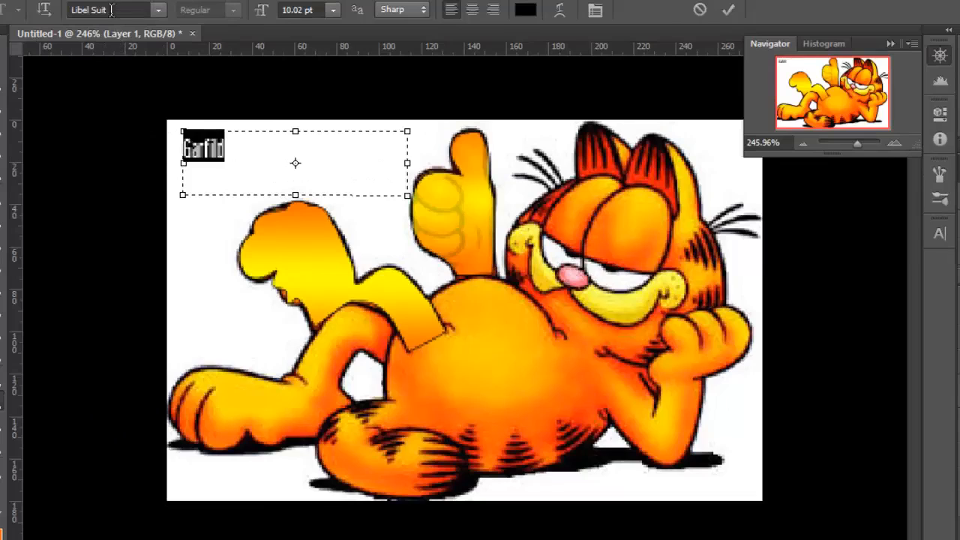
- Change the font of the typed text to Lucida Handwriting
left_click(111, 10)
left_click(157, 10)
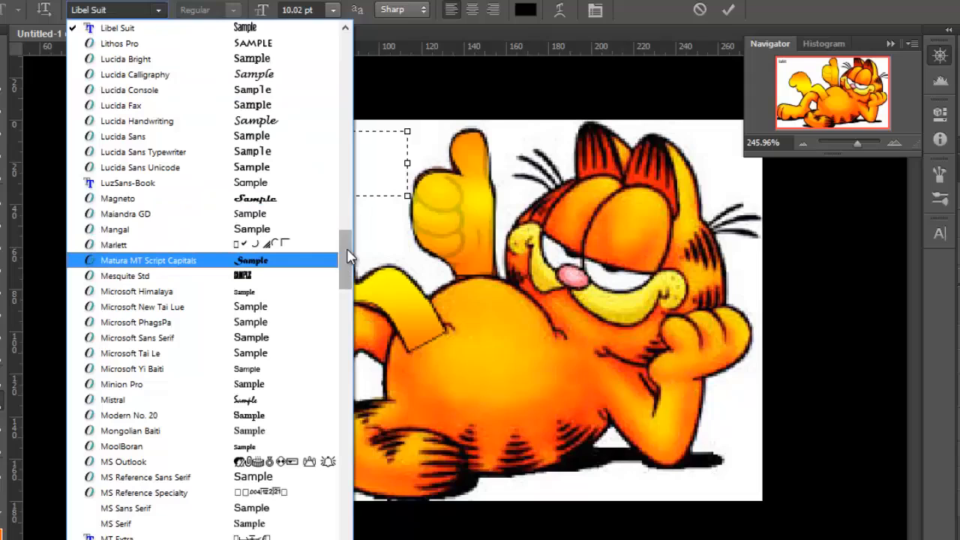
left_click_drag(345, 243, 345, 210)
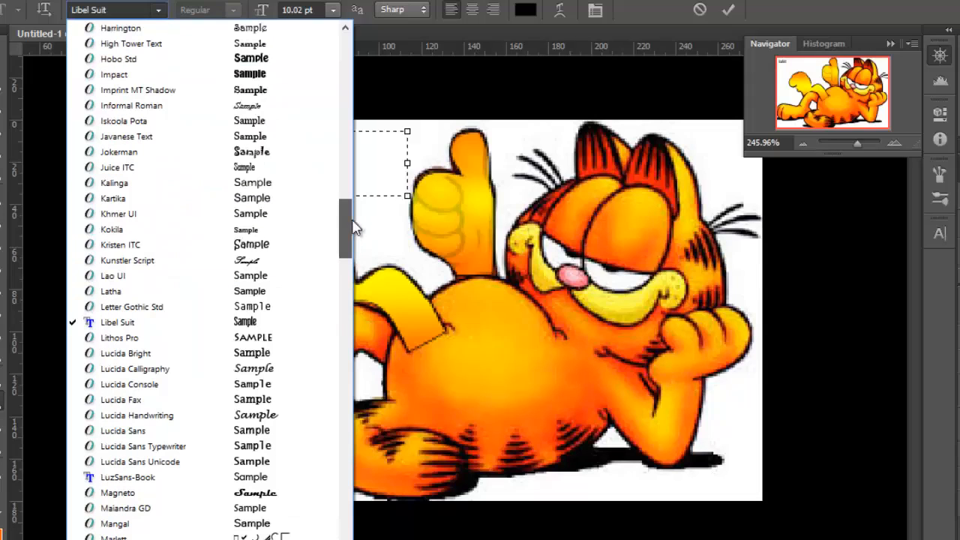
left_click(285, 413)
left_click(255, 159)
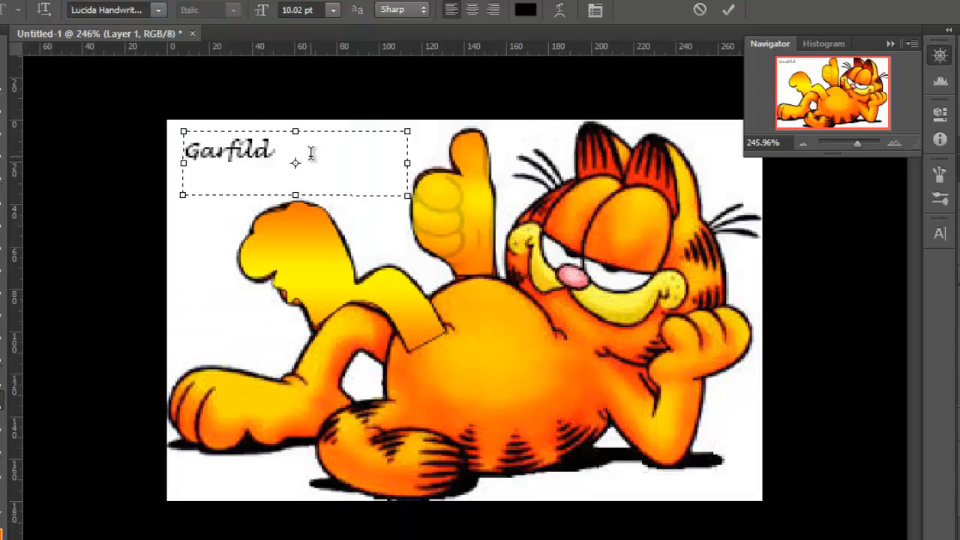
- Correct the word's spelling to "Garfield" by inserting the missing e, then select the whole word
left_click_drag(269, 154, 176, 154)
left_click(277, 161)
type("e")
left_click_drag(304, 159, 143, 69)
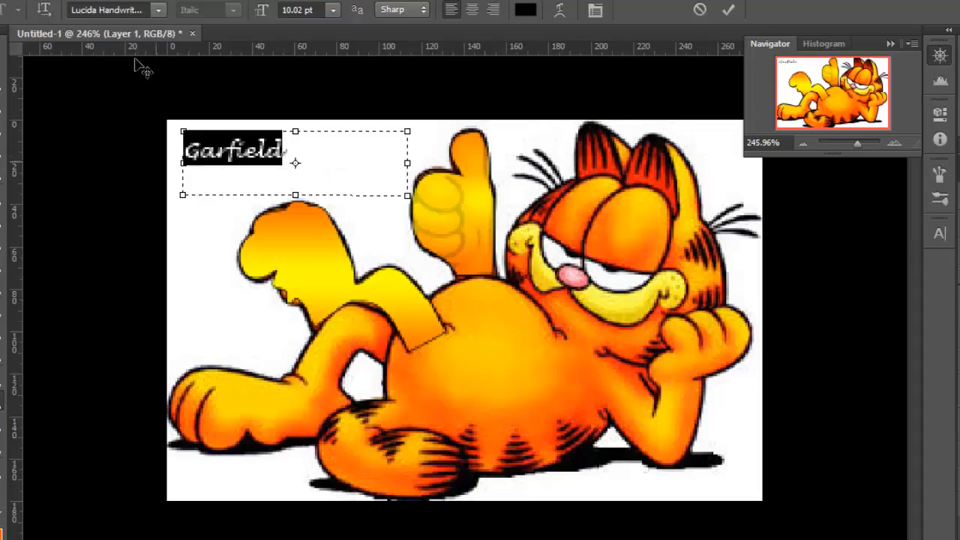
- Change the selected text's font to Brush Script Std
left_click(158, 10)
mouse_move(349, 249)
left_mouse_down()
mouse_move(350, 203)
mouse_move(354, 209)
mouse_move(381, 78)
left_mouse_up()
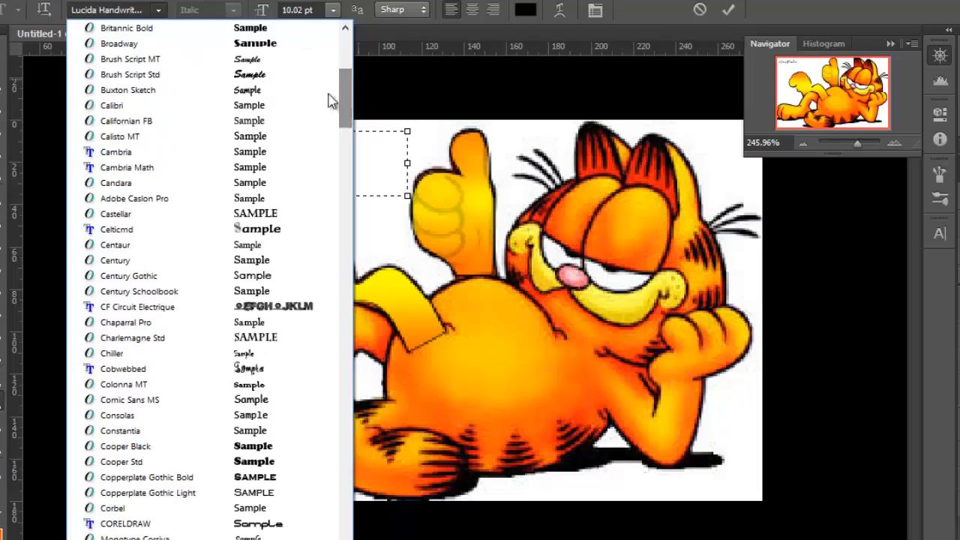
left_click(274, 75)
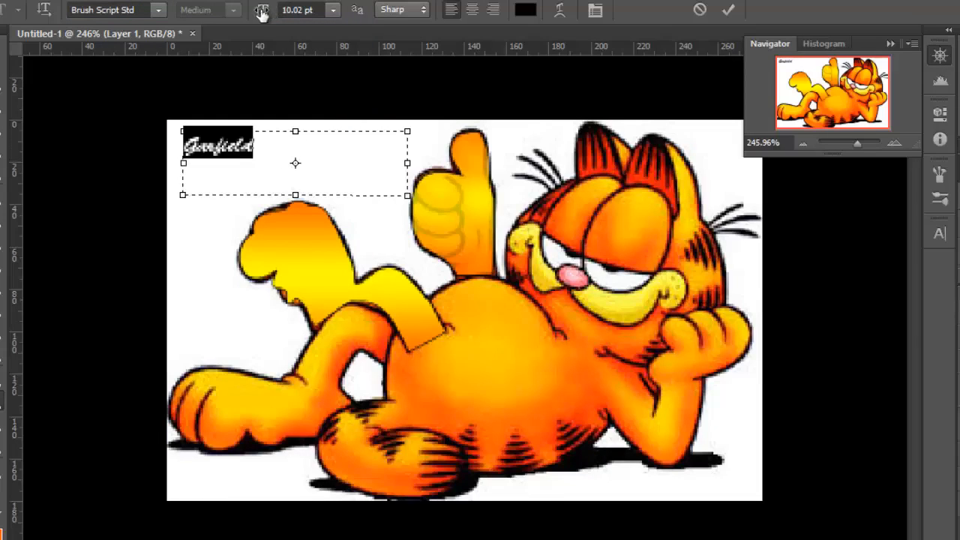
- Set the text size to 25.02 pt and deselect the text
left_click_drag(261, 15, 276, 16)
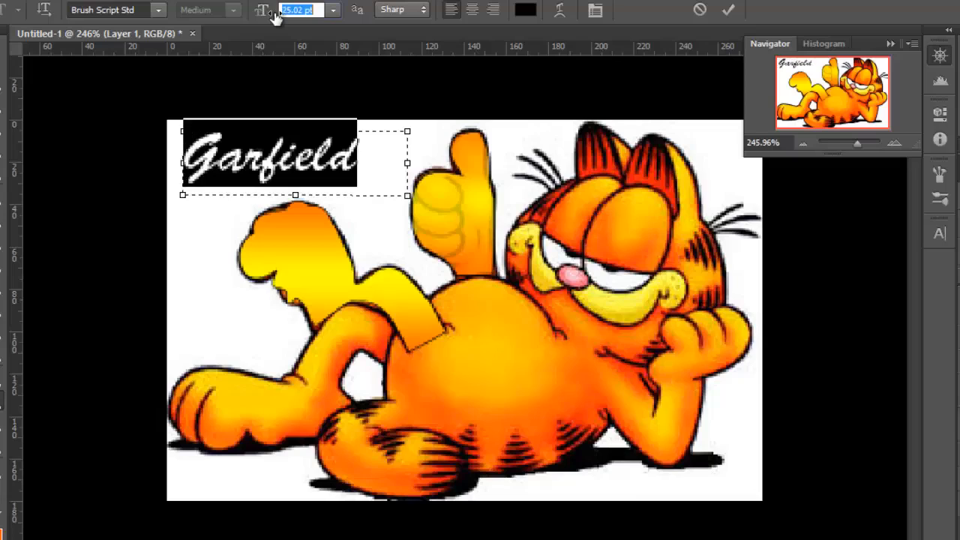
left_click(291, 175)
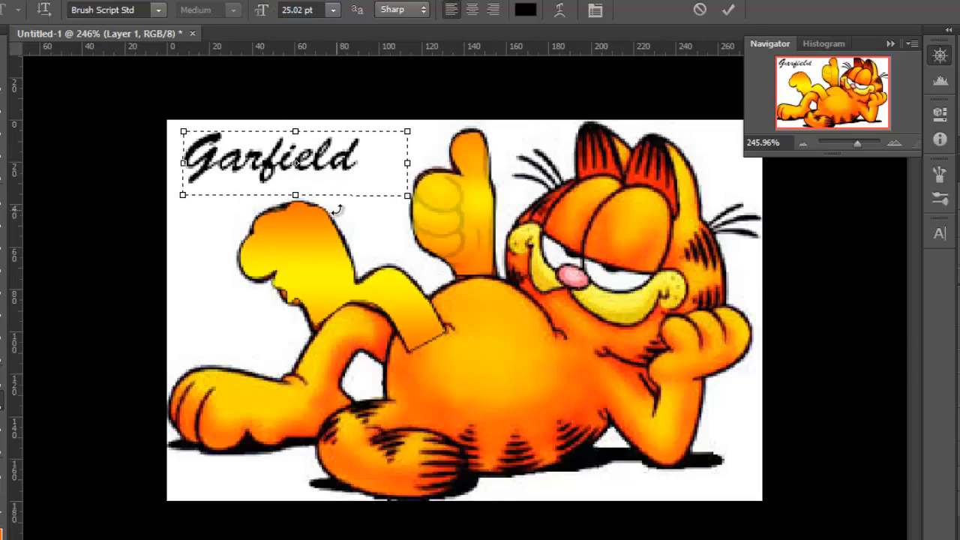
- Move the Garfield text slightly right and down with the Move tool
left_click(2, 59)
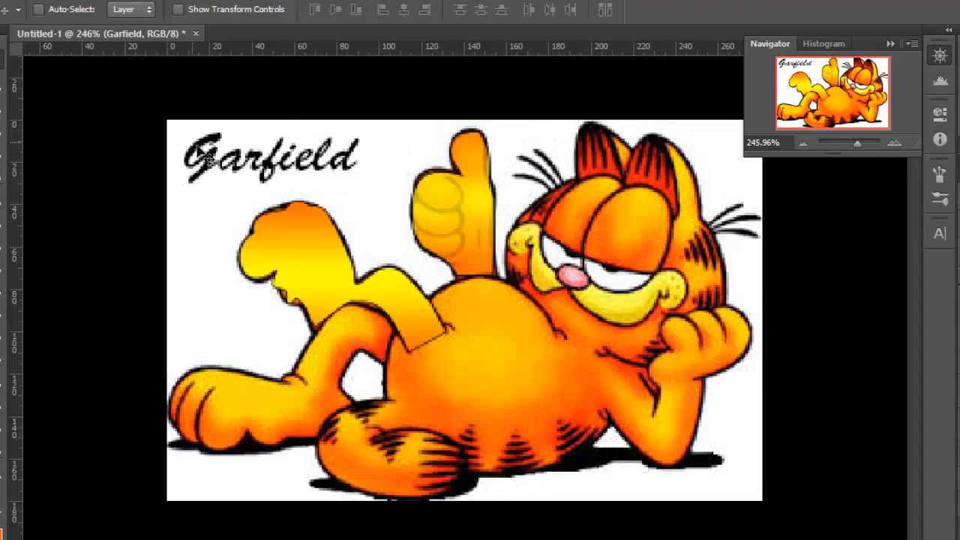
left_click_drag(209, 153, 233, 162)
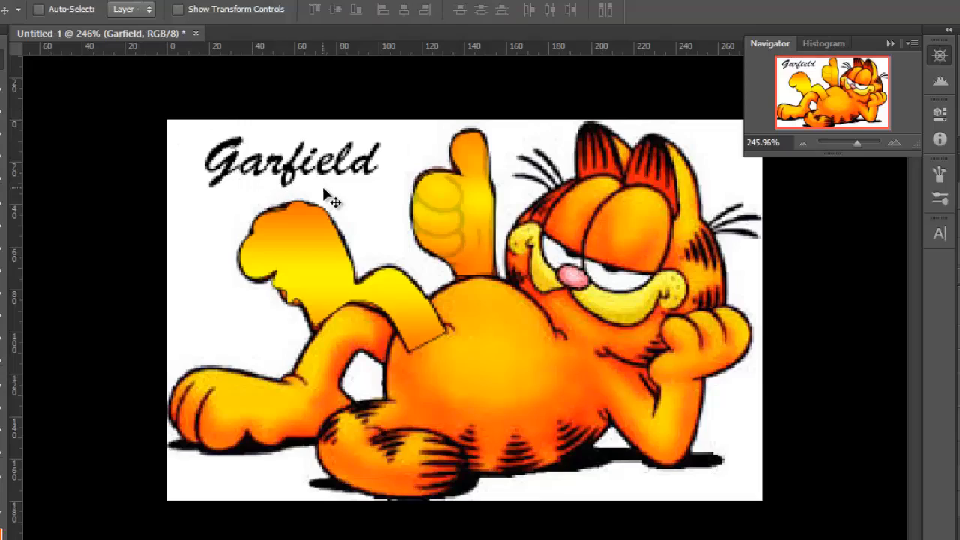
- Re-enter the text with the Type tool and review the font, size and anti-aliasing options
key("t")
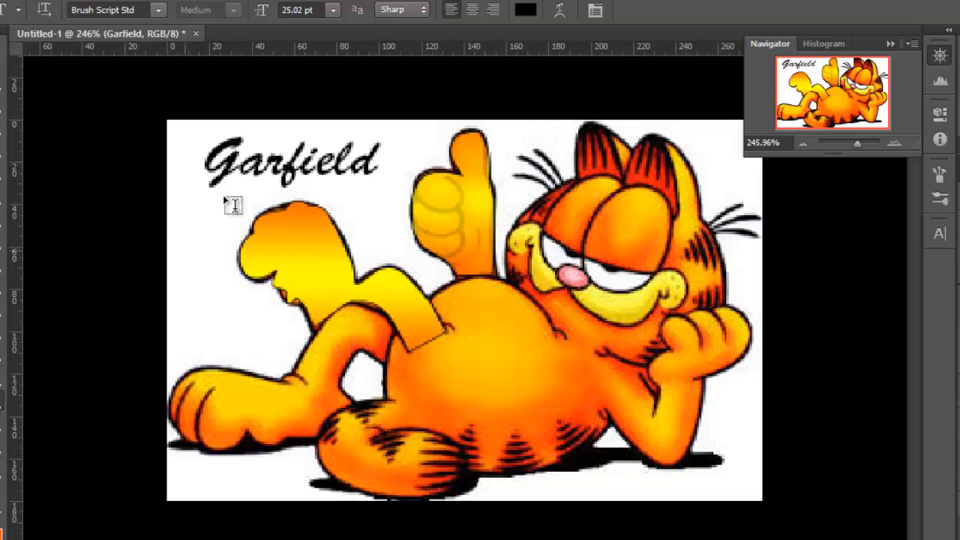
left_click(311, 161)
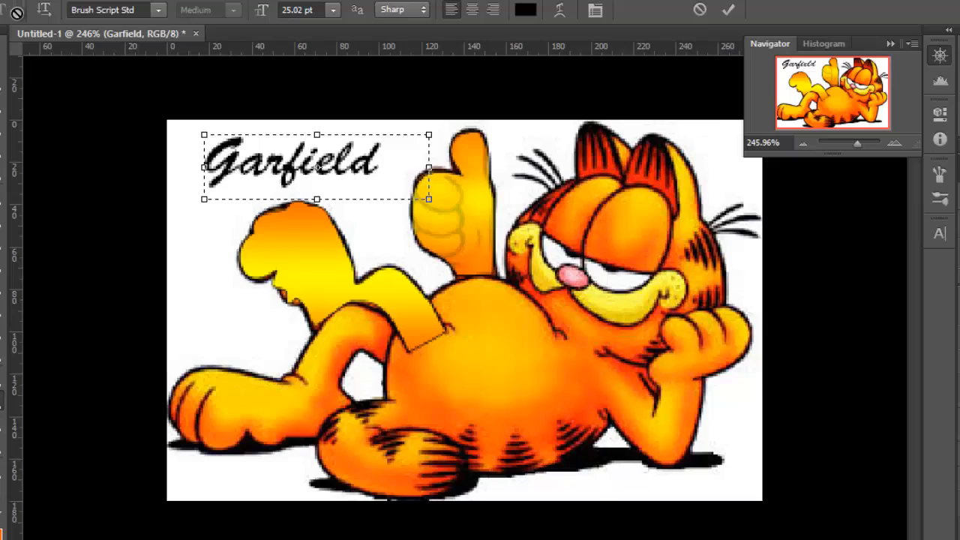
left_click(158, 10)
left_click(159, 12)
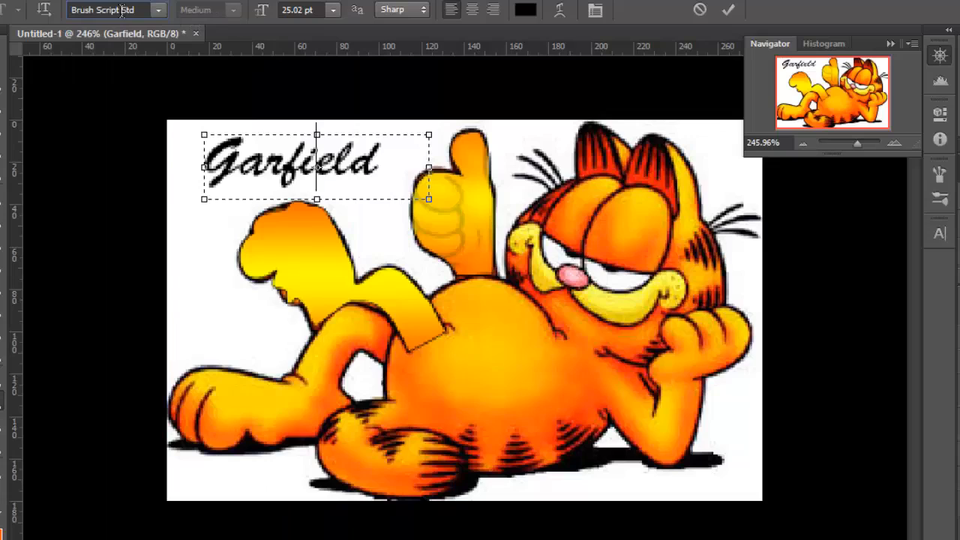
left_click(319, 10)
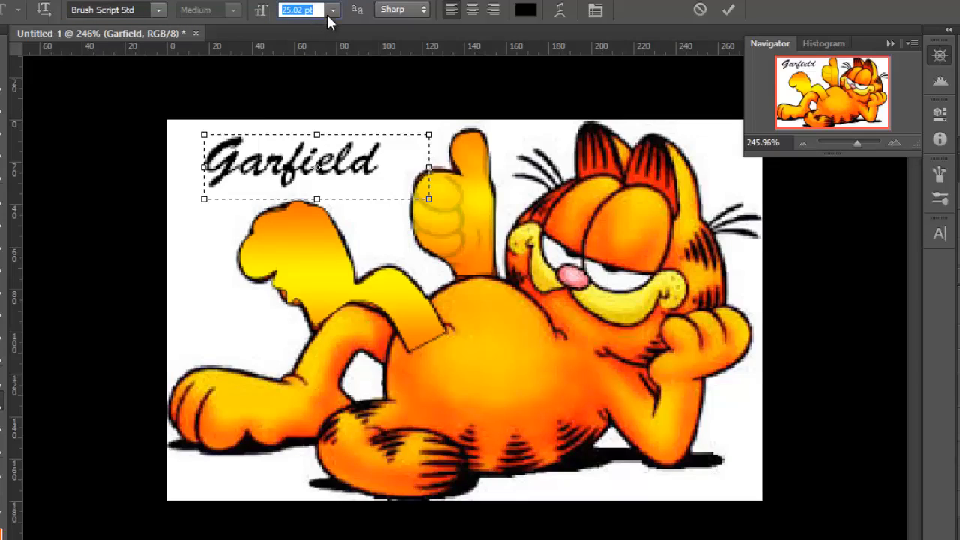
left_click(418, 12)
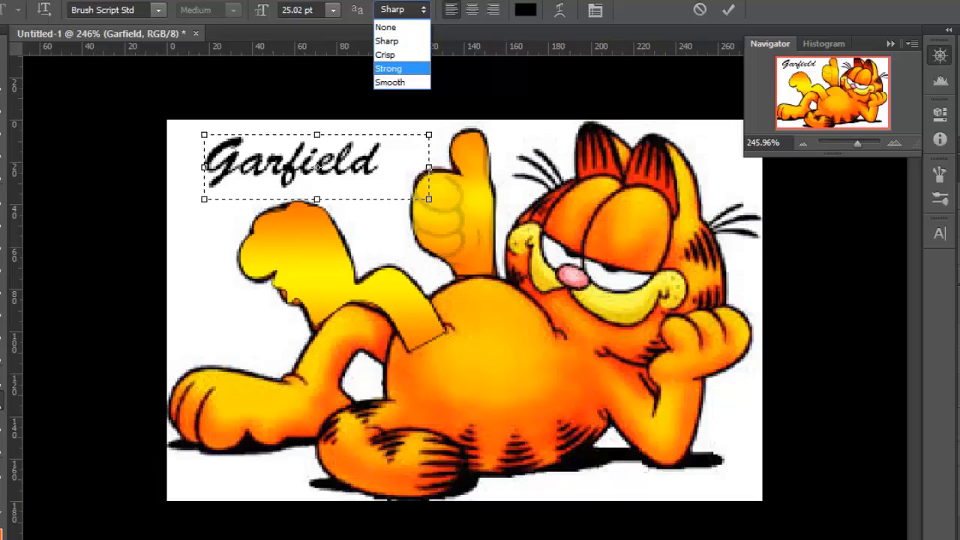
key("Escape")
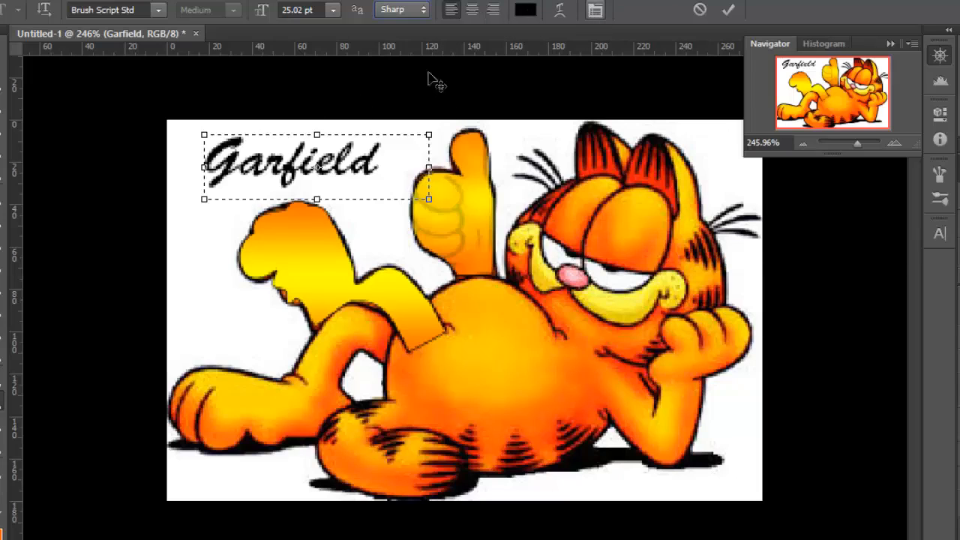
- Select all the text and open the Character and Paragraph panels
left_click_drag(398, 163, 109, 161)
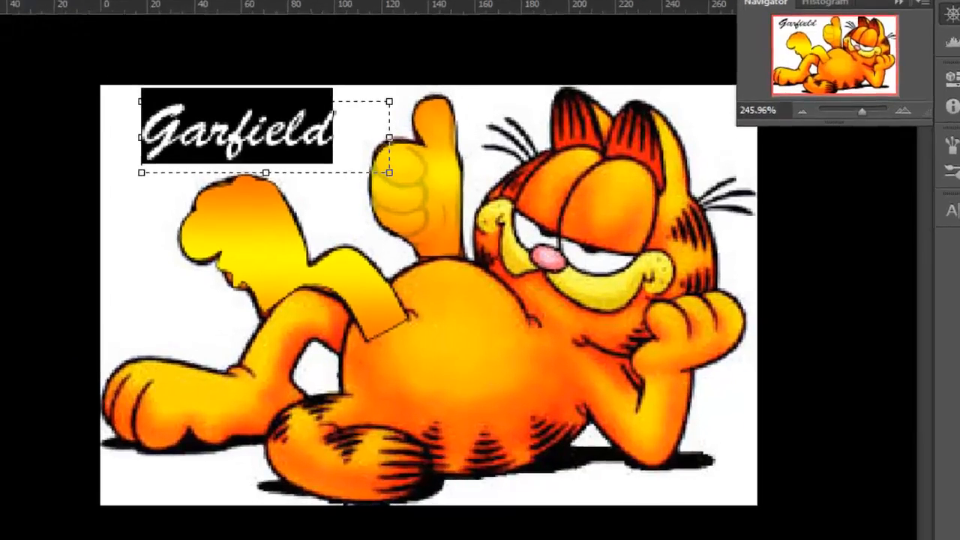
left_click(594, 10)
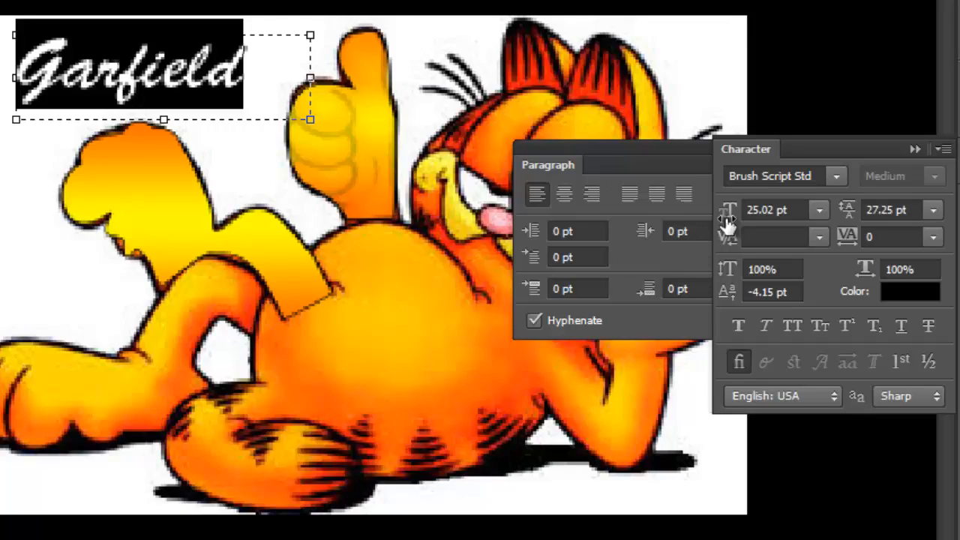
- Set the text size to 22.02 pt and the leading to 32.25 pt
left_click_drag(727, 217, 725, 217)
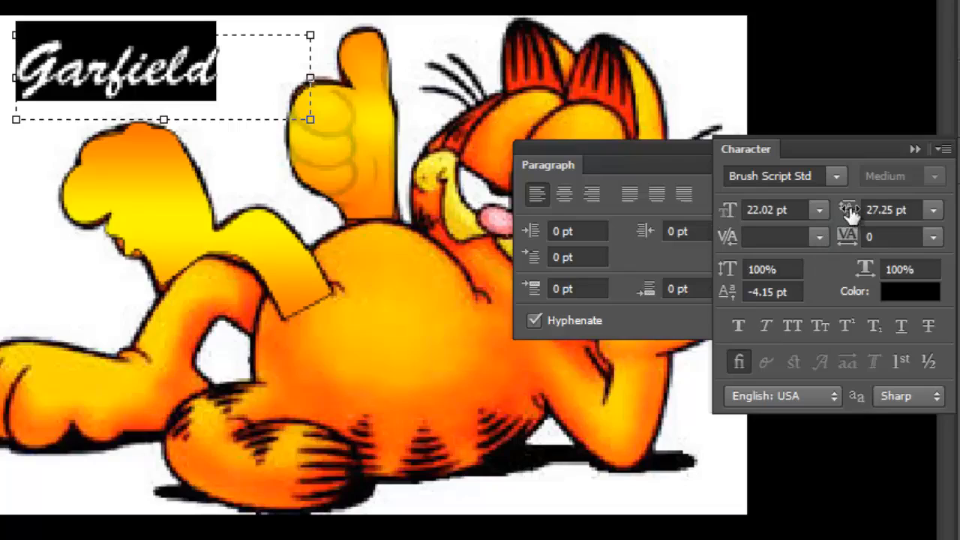
mouse_move(850, 213)
left_mouse_down()
mouse_move(880, 216)
mouse_move(849, 217)
left_mouse_up()
- Enlarge the text box toward the lower right
left_click(315, 118)
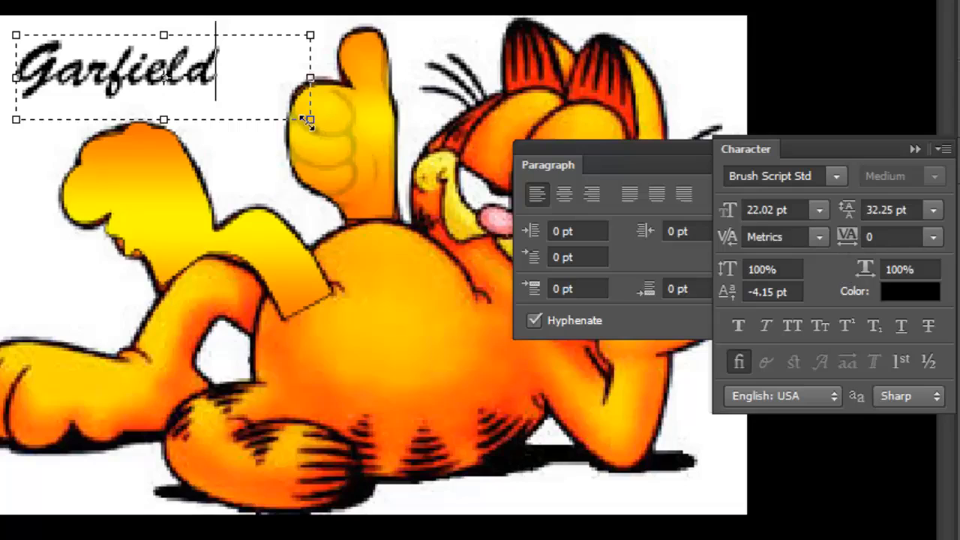
left_click_drag(311, 119, 409, 175)
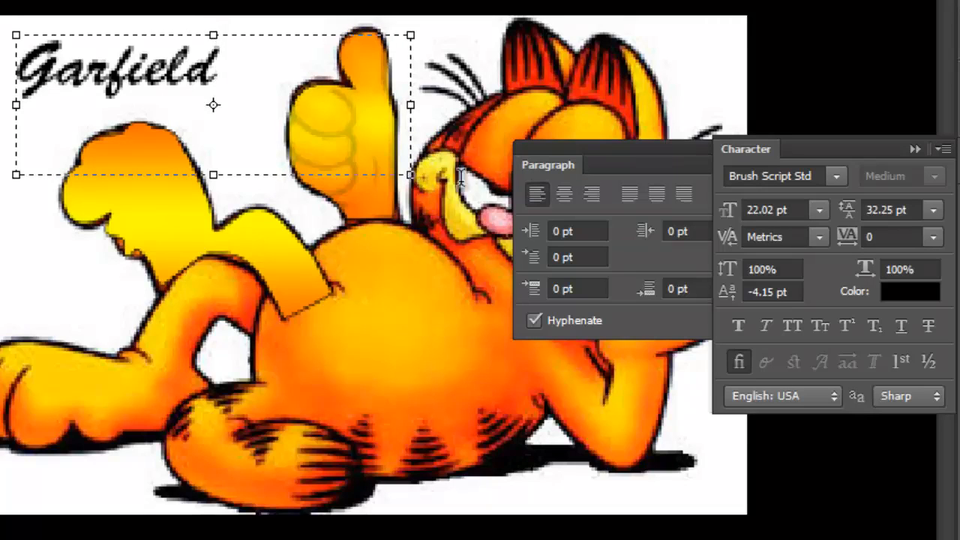
- Select the text and set its tracking to 380
left_click_drag(225, 71, 36, 101)
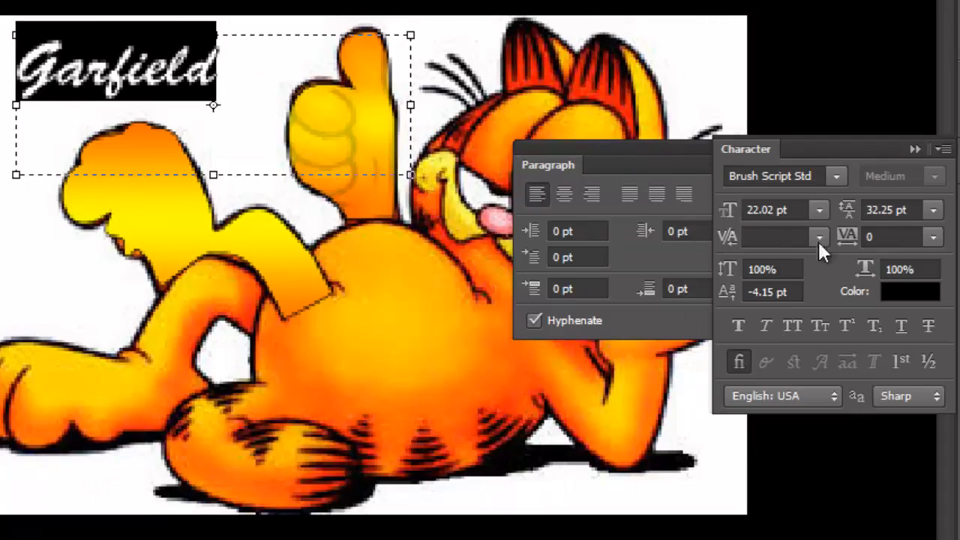
left_click_drag(846, 237, 872, 237)
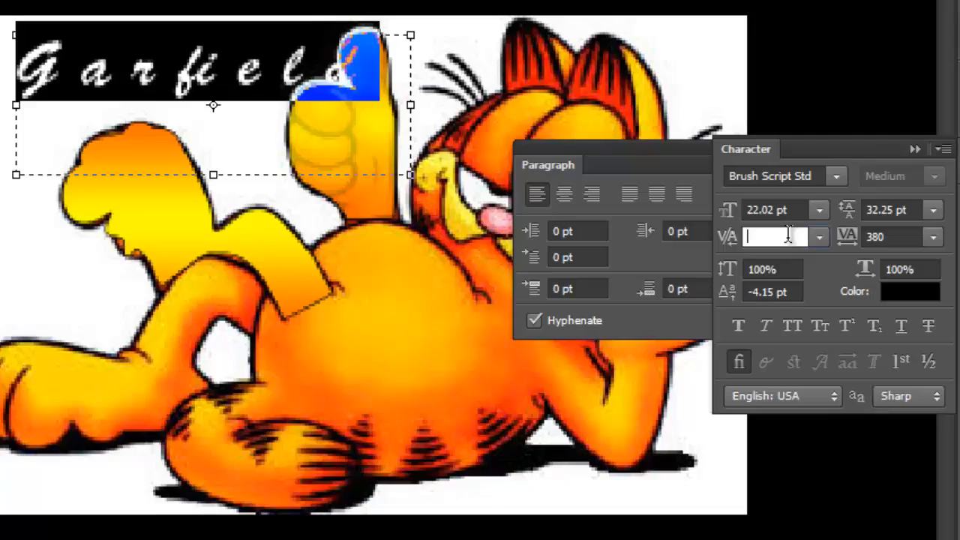
left_click(224, 122)
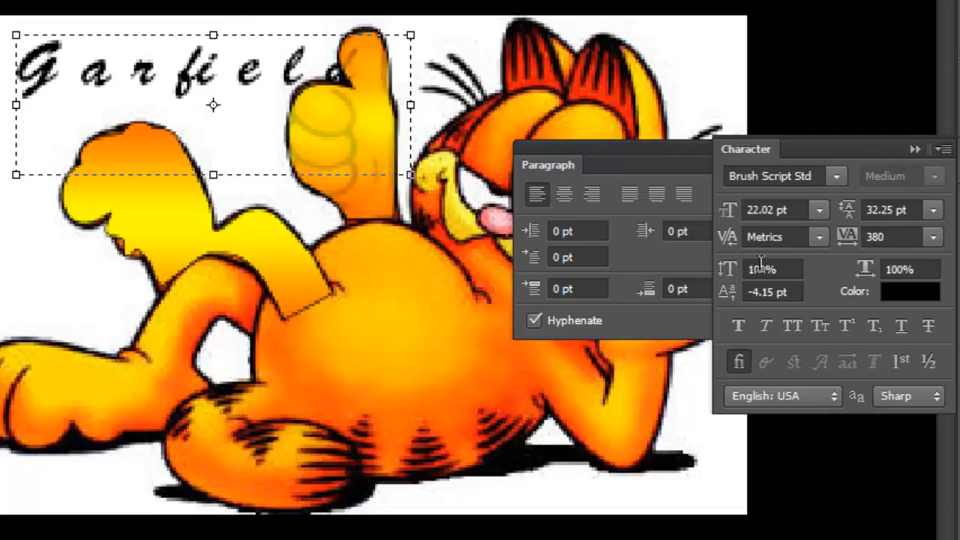
- Set the text's vertical scale to 133%
left_click_drag(727, 272, 743, 275)
left_click_drag(367, 74, 17, 75)
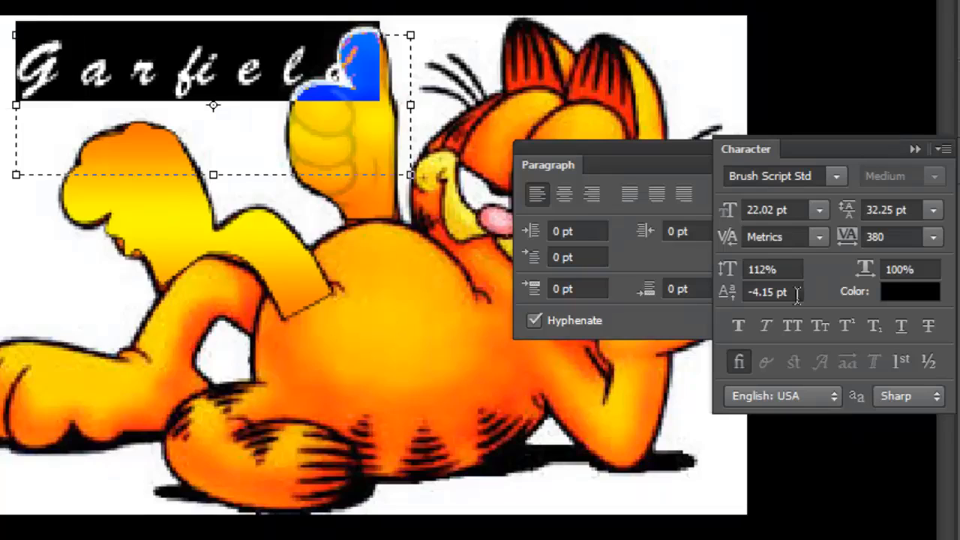
left_click_drag(728, 270, 748, 278)
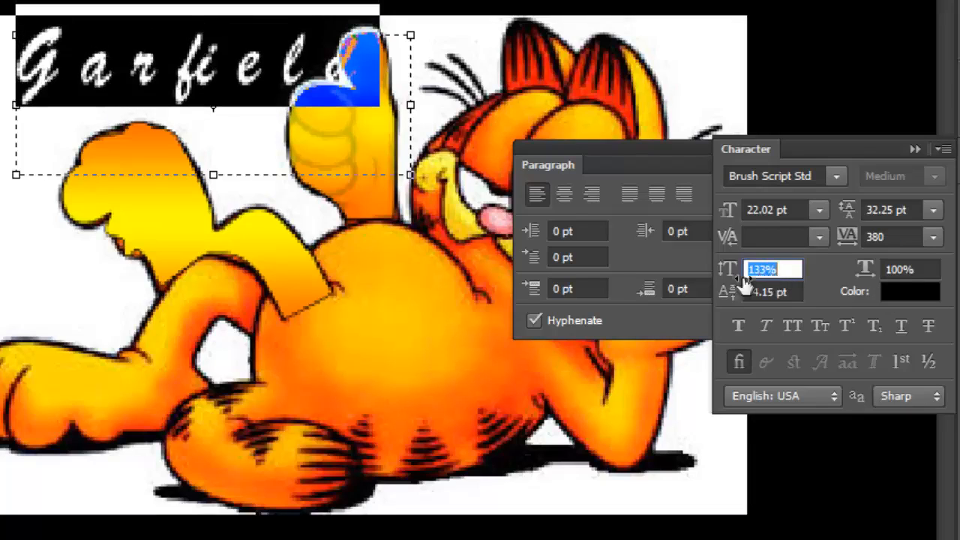
left_click(226, 105)
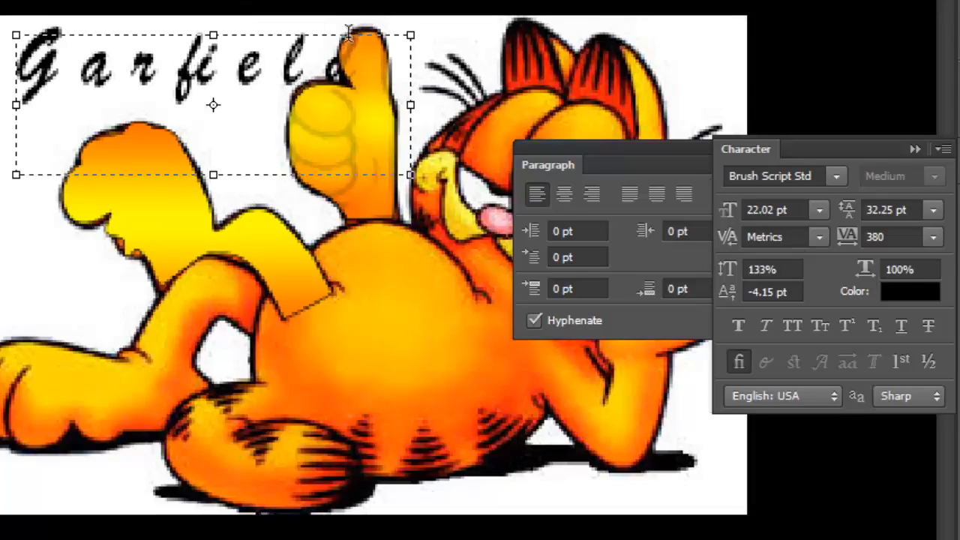
- Select all the text and set its horizontal scale to 94%
key("ctrl+a")
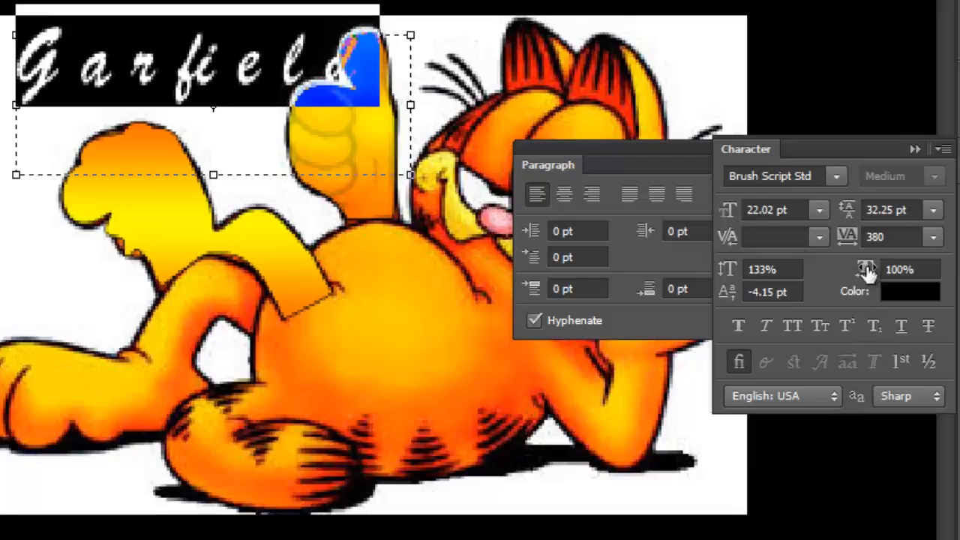
mouse_move(863, 270)
left_mouse_down()
mouse_move(913, 270)
mouse_move(789, 274)
mouse_move(863, 268)
left_mouse_up()
left_click_drag(785, 279, 816, 279)
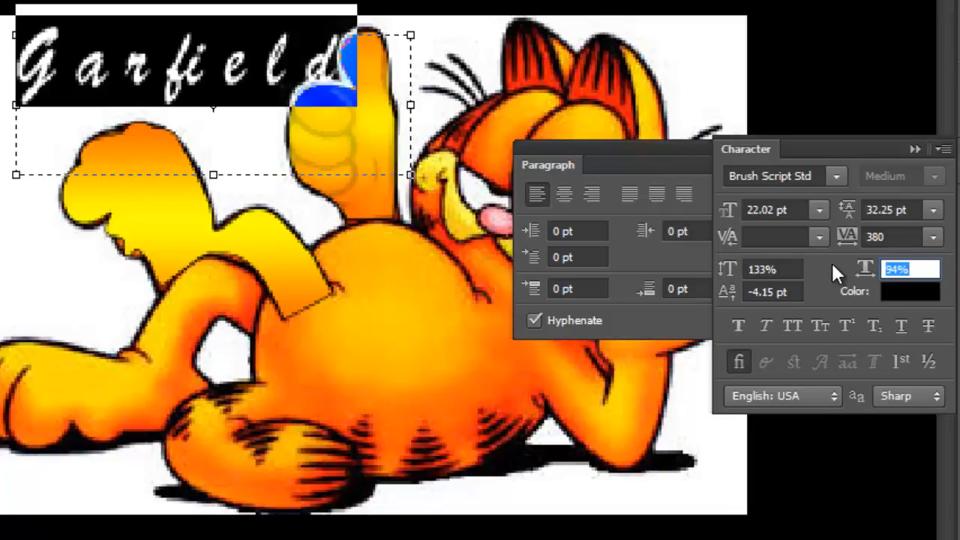
- Try the Faux Bold, Faux Italic and All Caps styles on the selected text
left_click(740, 329)
left_click(739, 327)
left_click(766, 328)
left_click(791, 327)
left_click(792, 325)
left_click(737, 151)
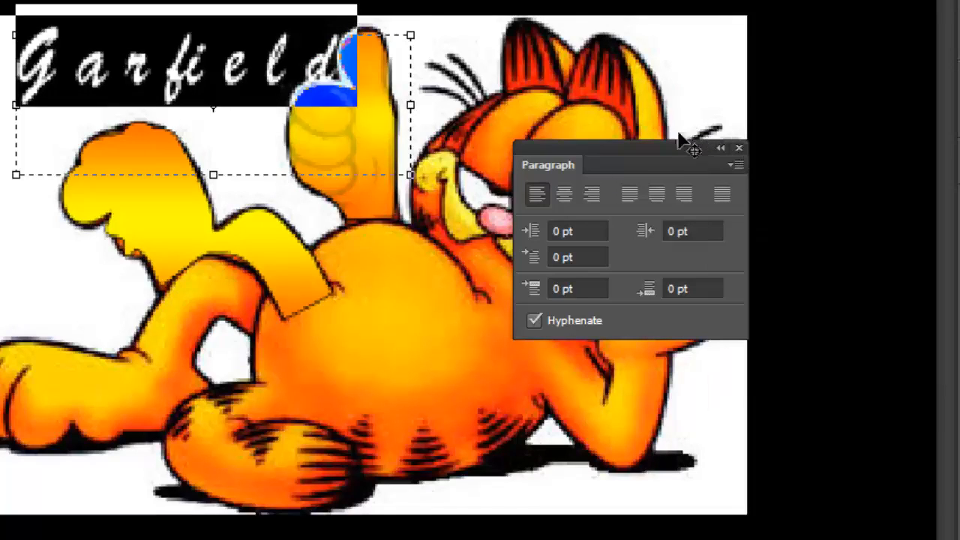
left_click(740, 148)
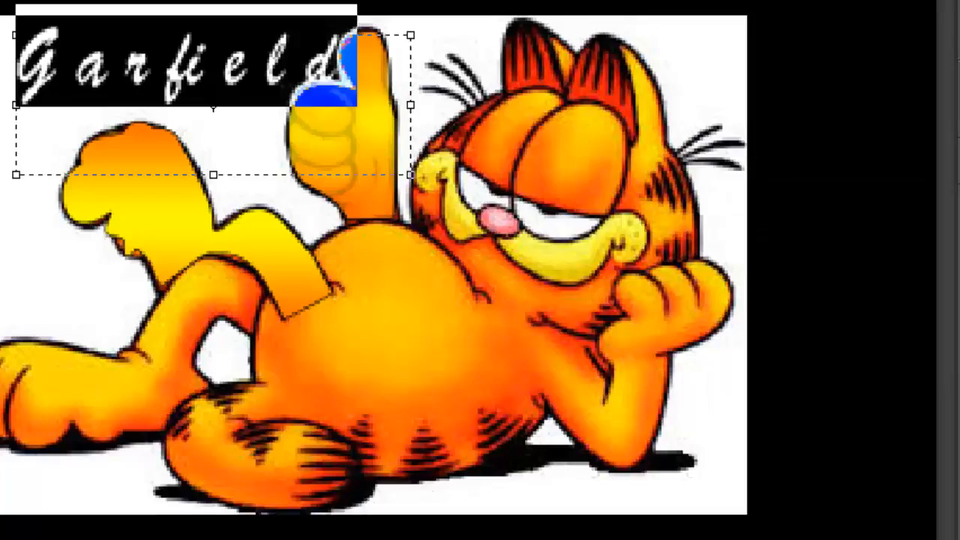
key("ctrl+t")
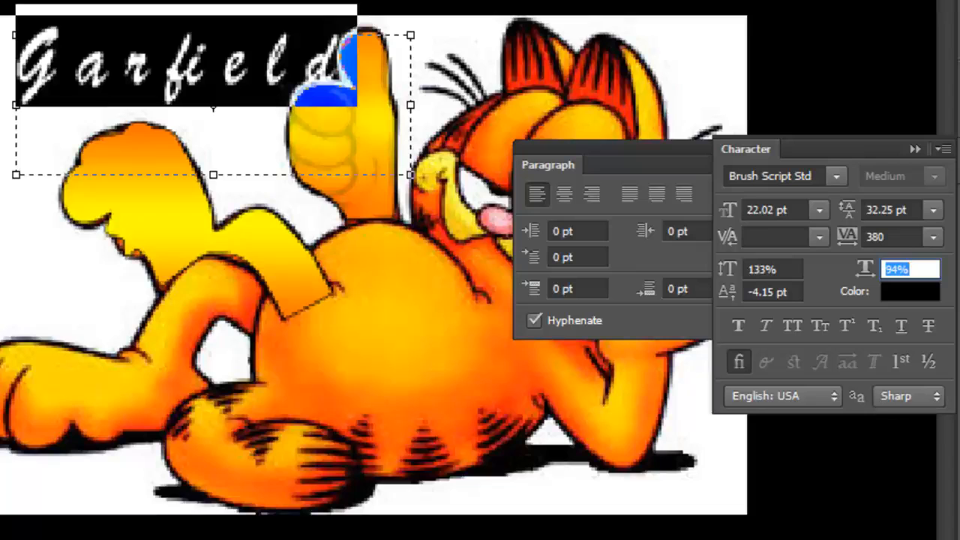
- Commit the text edit and reselect the Horizontal Type Tool
key("Return")
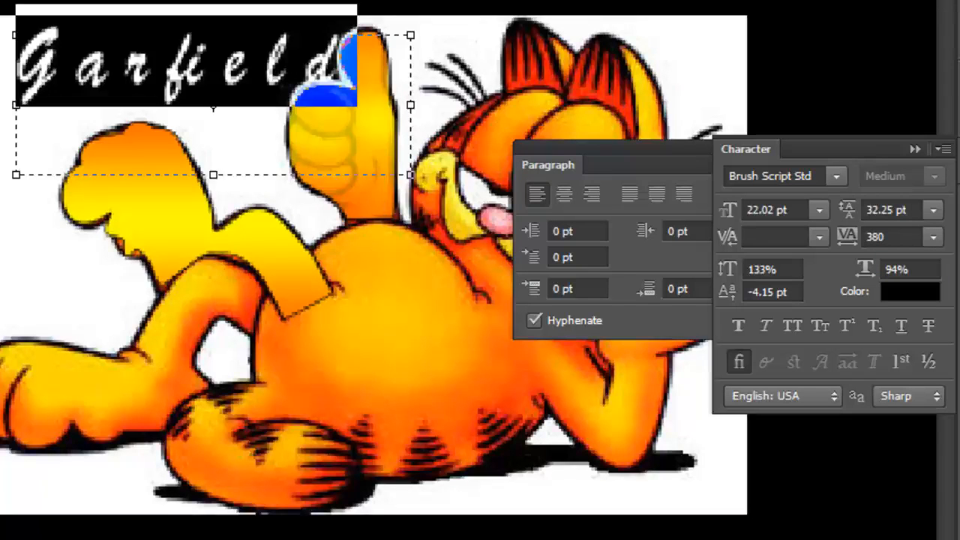
right_click(32, 180)
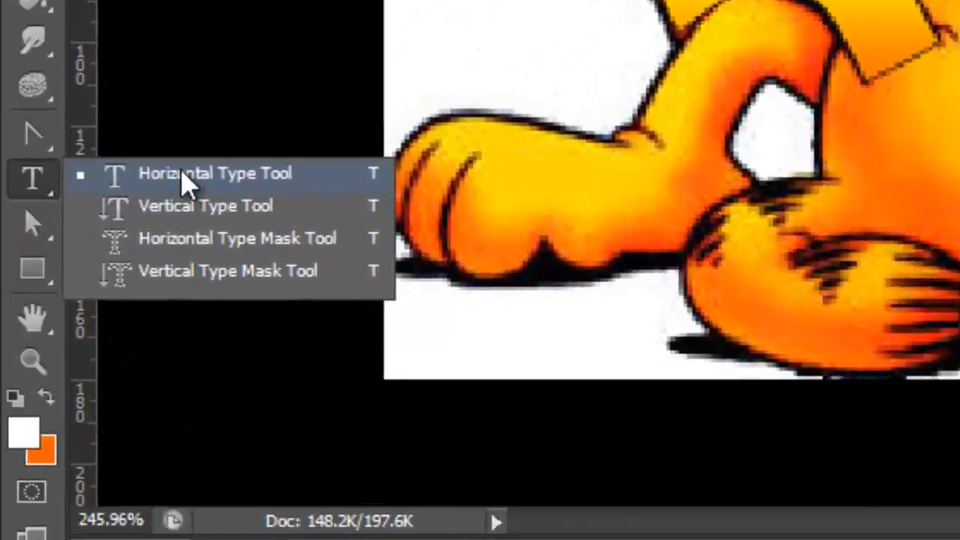
left_click(255, 180)
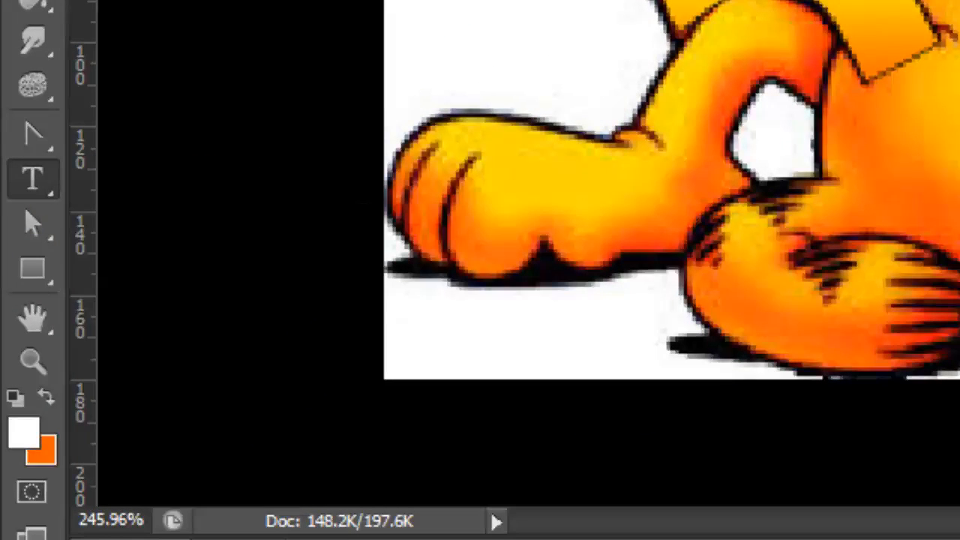